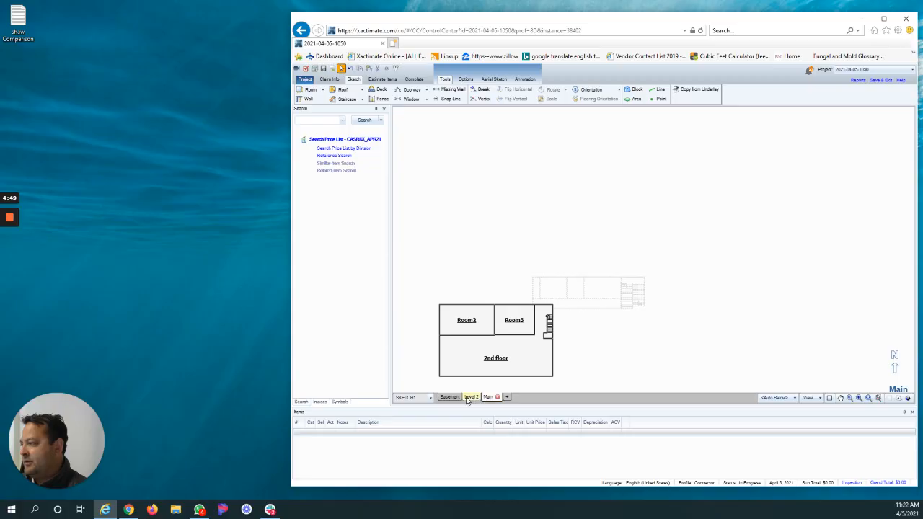
Review the Level 2 and Main floor sketches.
click(469, 397)
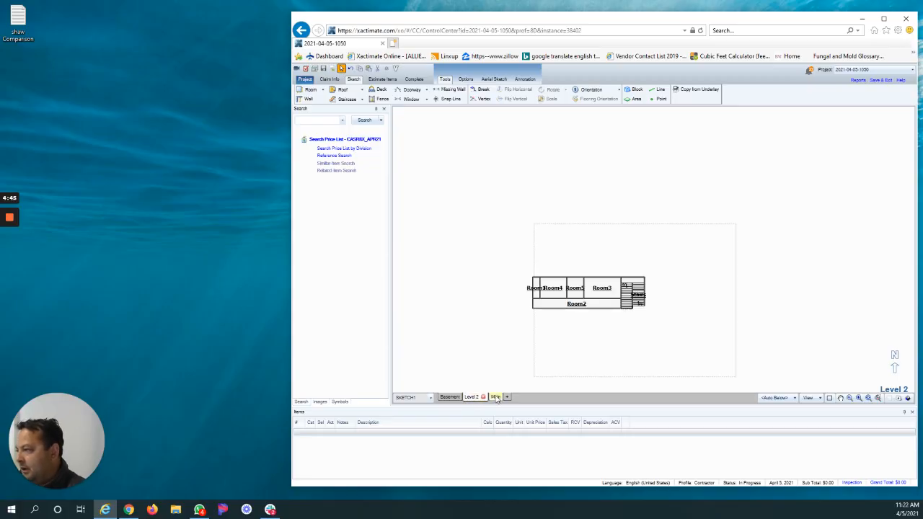
click(499, 398)
click(470, 398)
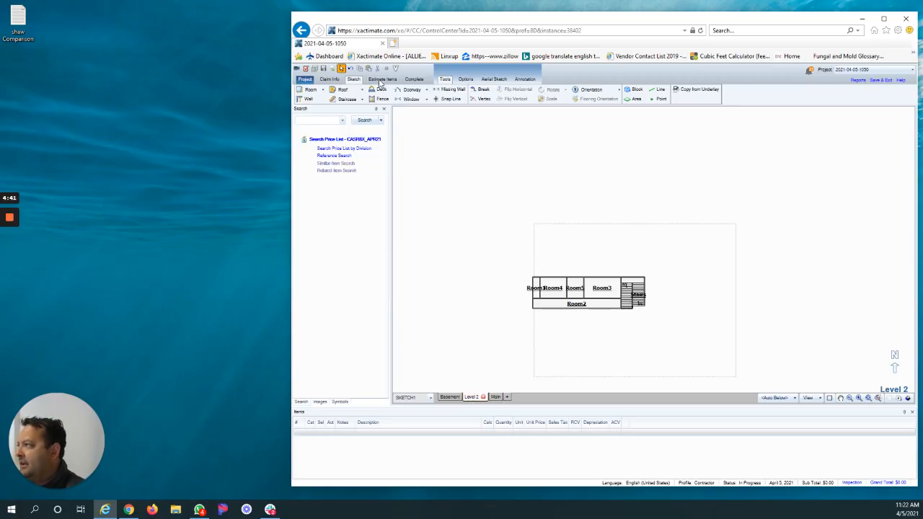
Open the estimate items and enlarge the grouping list to show every room of all three levels.
click(381, 79)
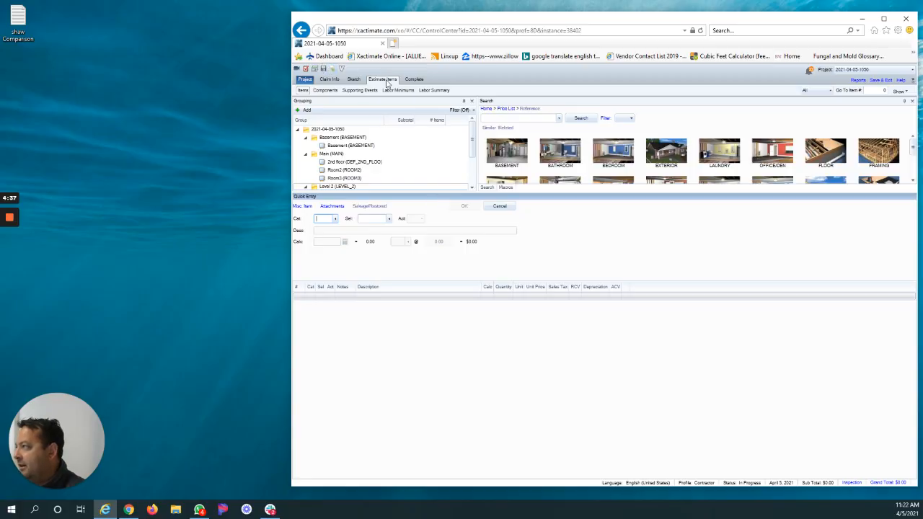
drag(449, 192, 452, 292)
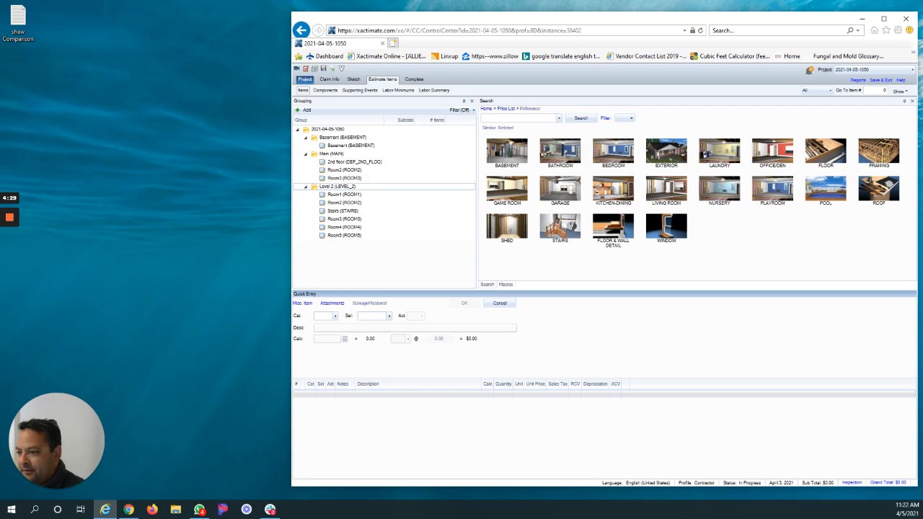
key(alt+Tab)
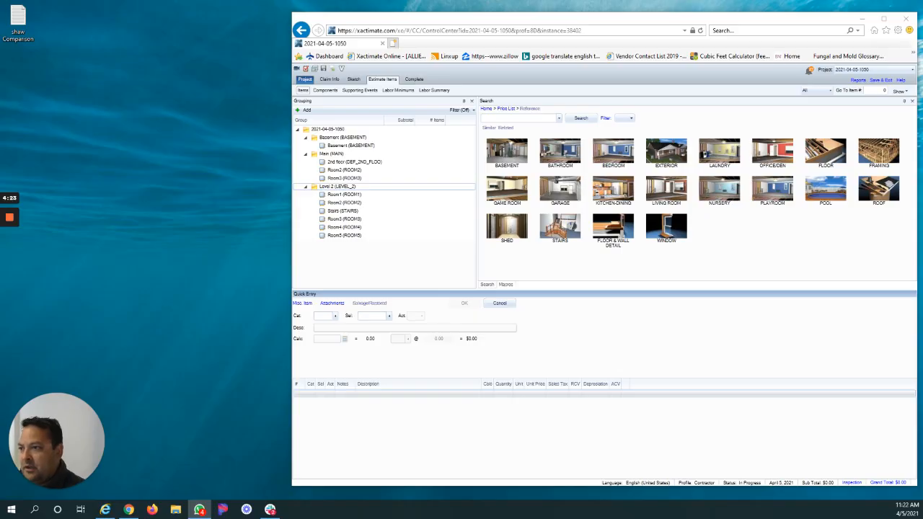
Add the line item "Water extraction from hard surface floor" (WTR EXTH) to the Basement room.
click(356, 147)
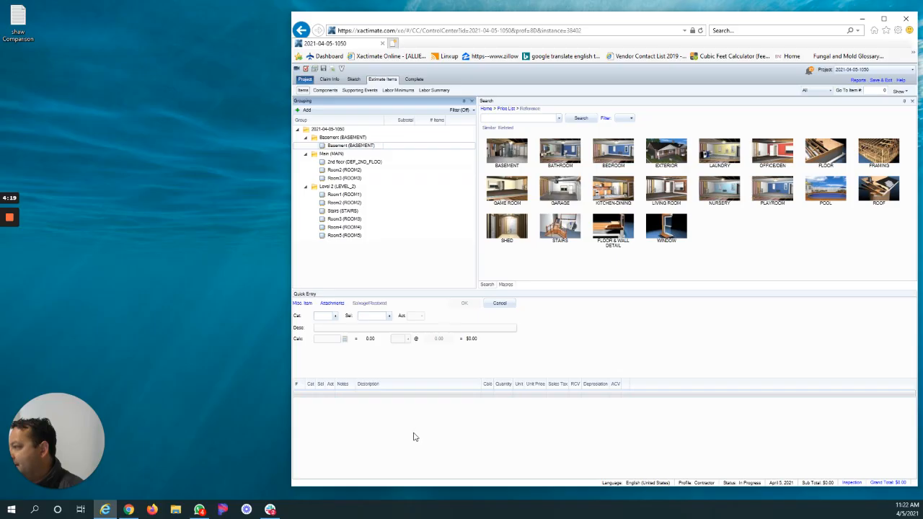
click(504, 117)
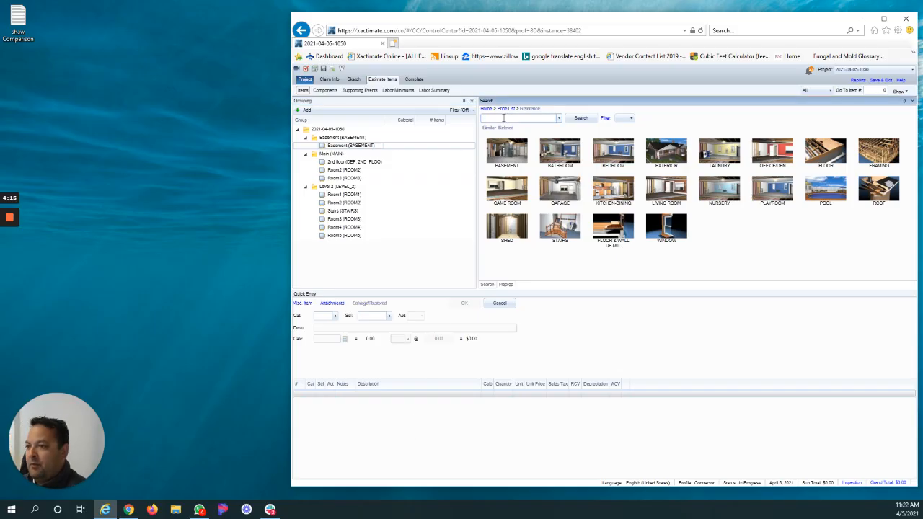
text(water extr)
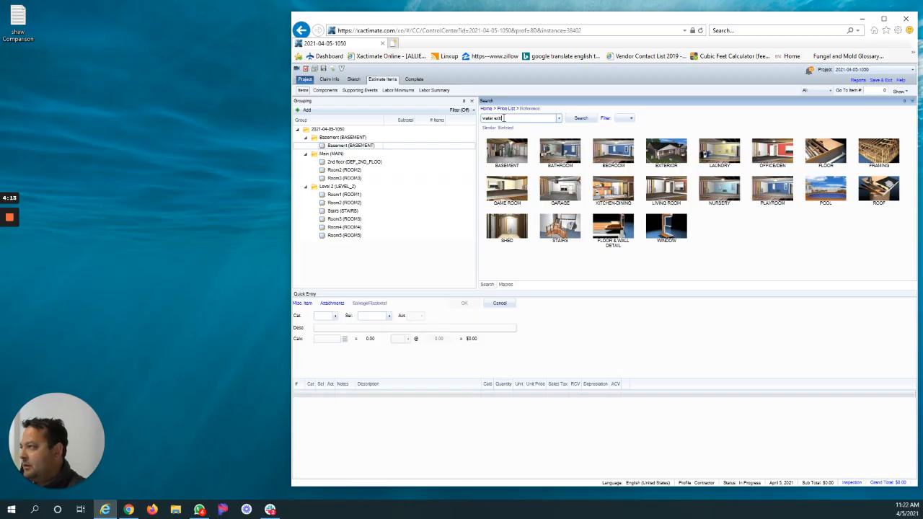
text(action from)
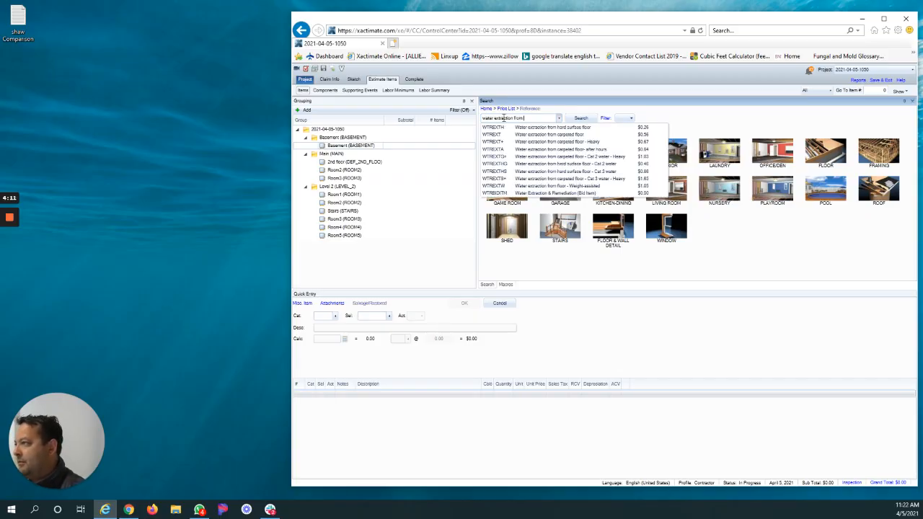
click(544, 127)
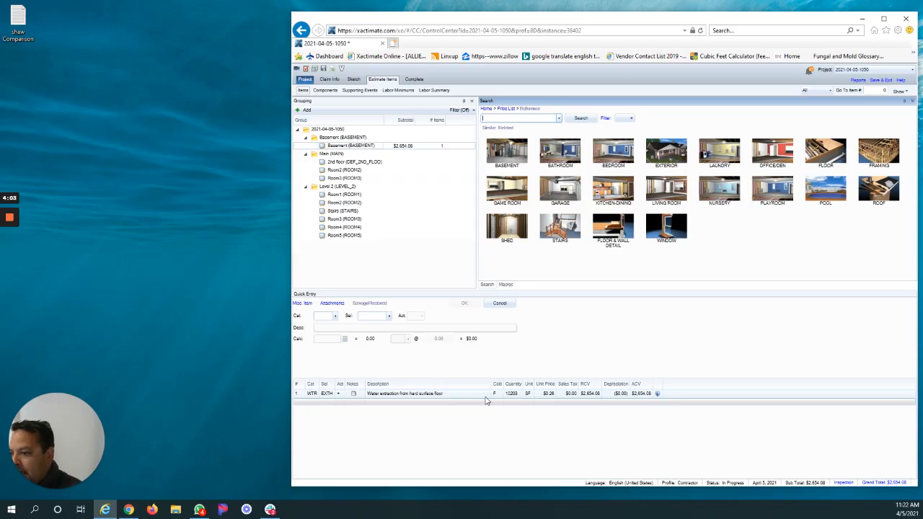
Add the plant-based anti-microbial agent application (HMR GRMB) to the Basement room's line items.
click(501, 117)
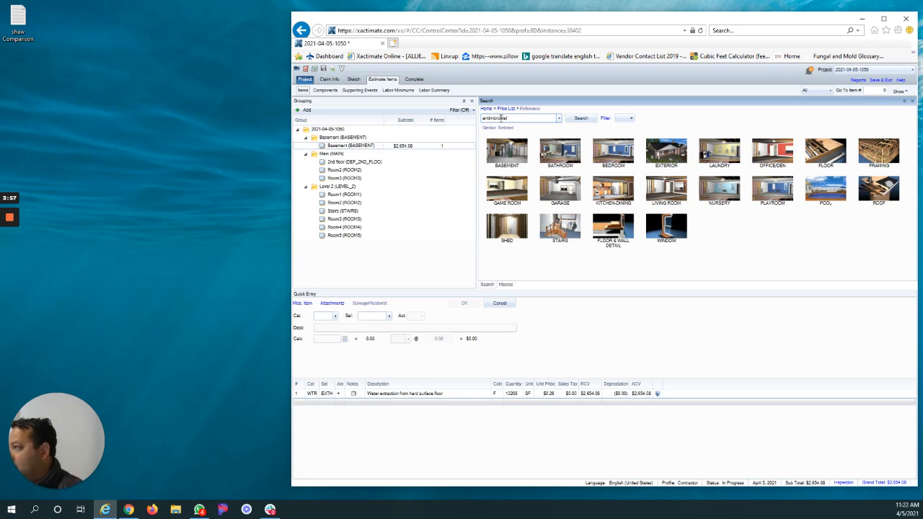
drag(530, 120, 435, 116)
text(ai)
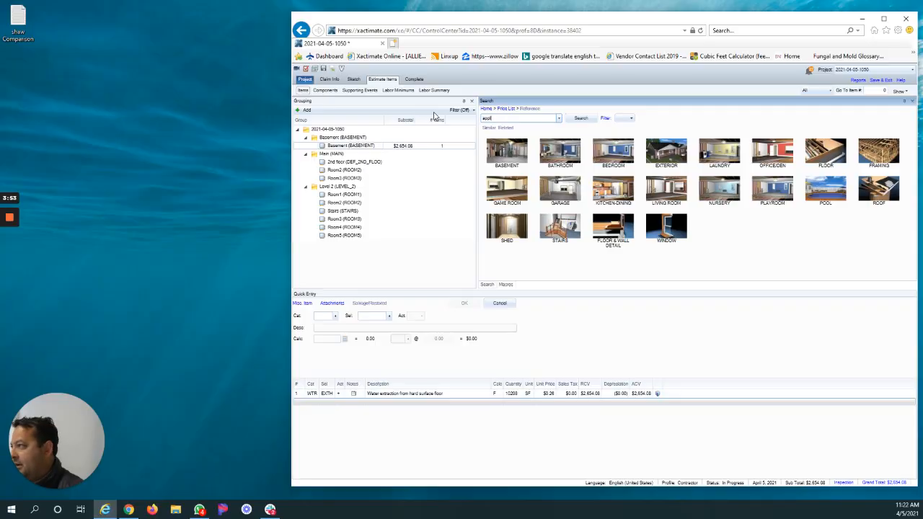
text(ply anti)
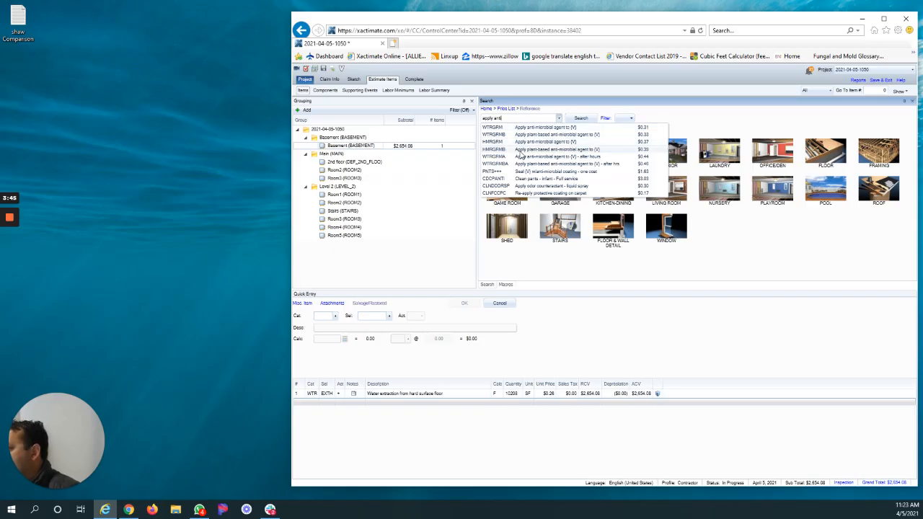
click(521, 149)
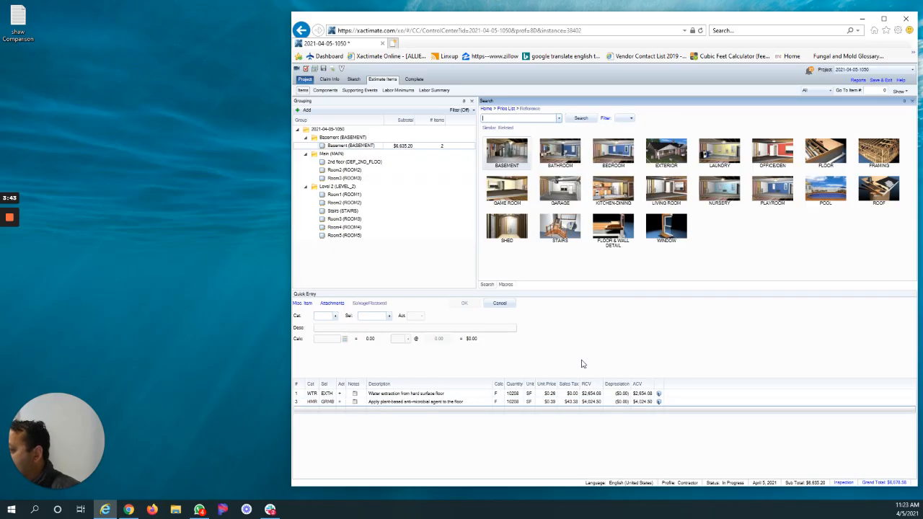
Add the line item "Clean floor - Heavy" to the Basement room.
click(525, 119)
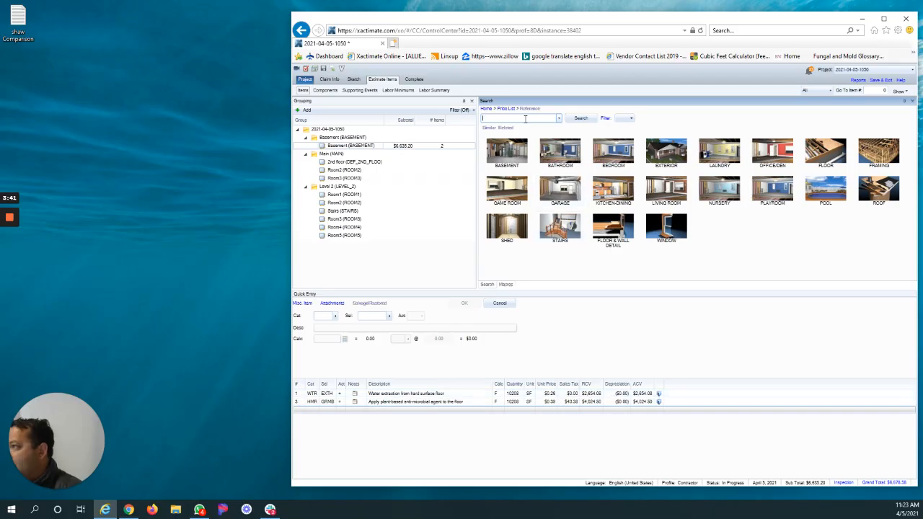
text(clean floor)
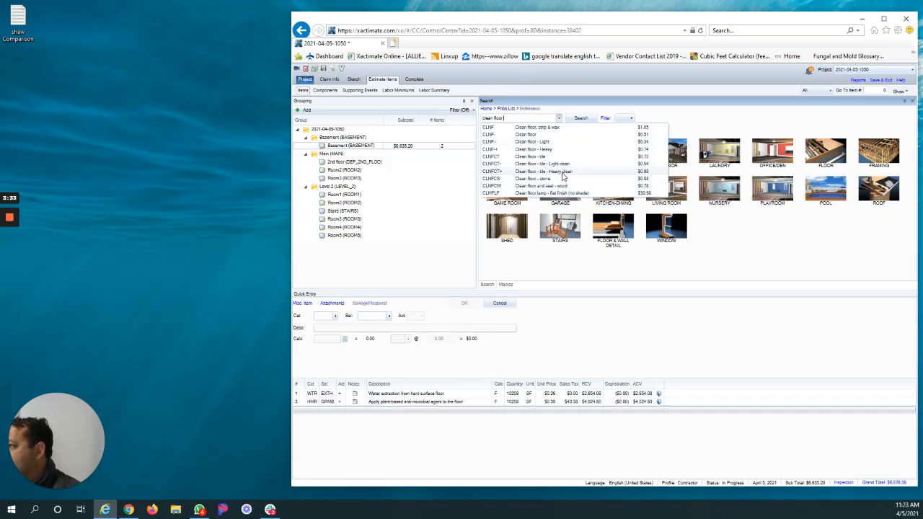
click(562, 149)
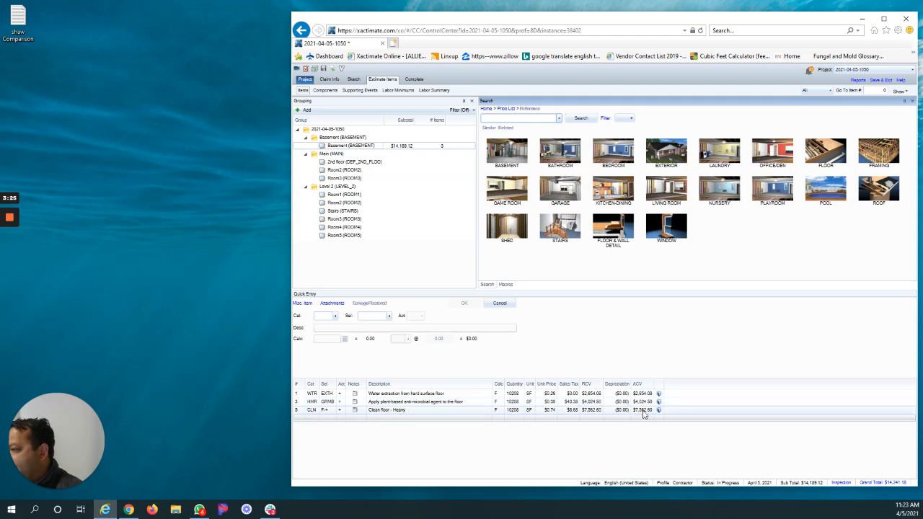
Add the line item "Tear out wet drywall, cleanup, bag - Cat 3" to the 2nd floor room on the Main level.
click(352, 163)
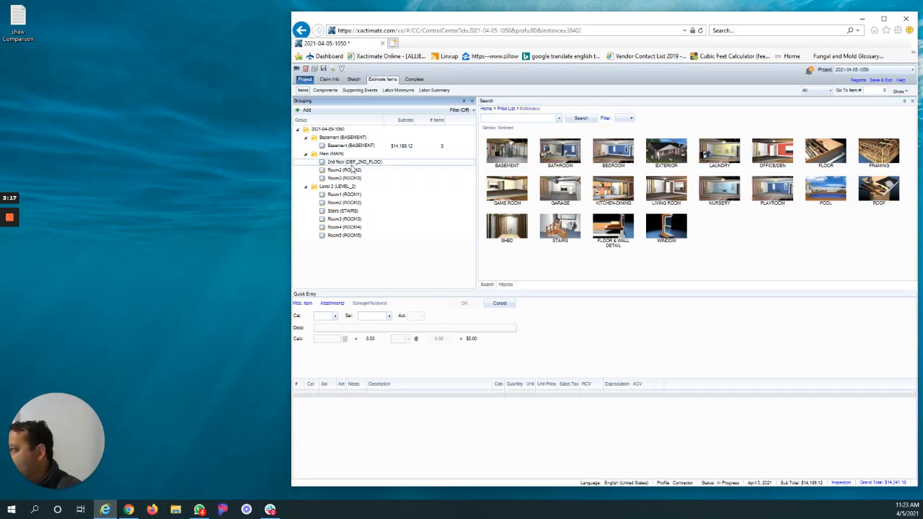
click(199, 510)
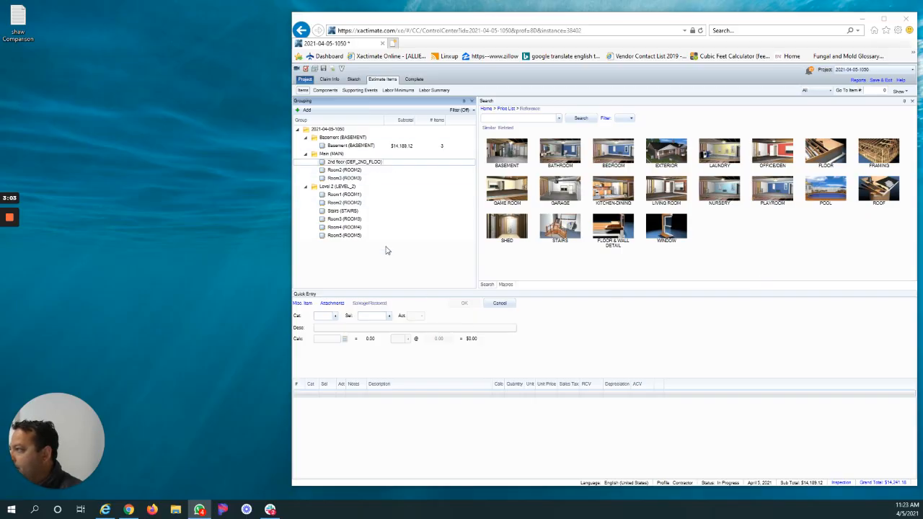
click(531, 119)
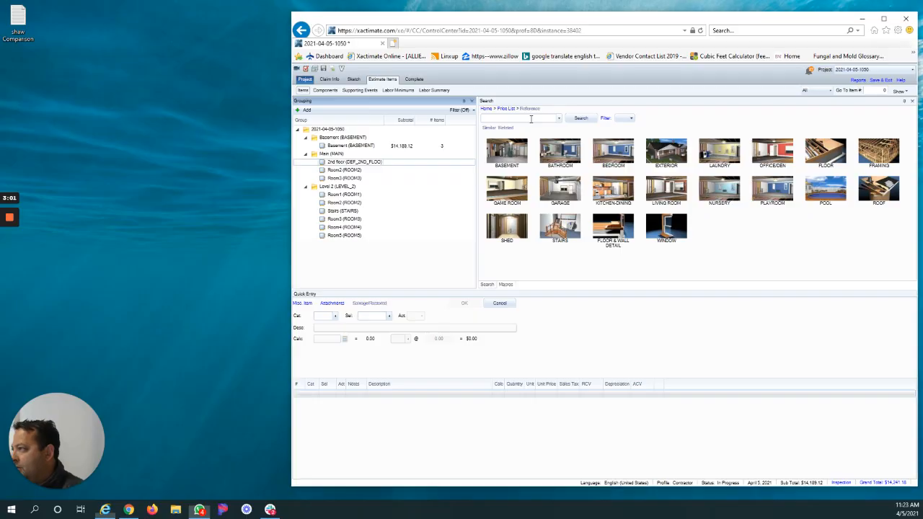
text(tear out wet )
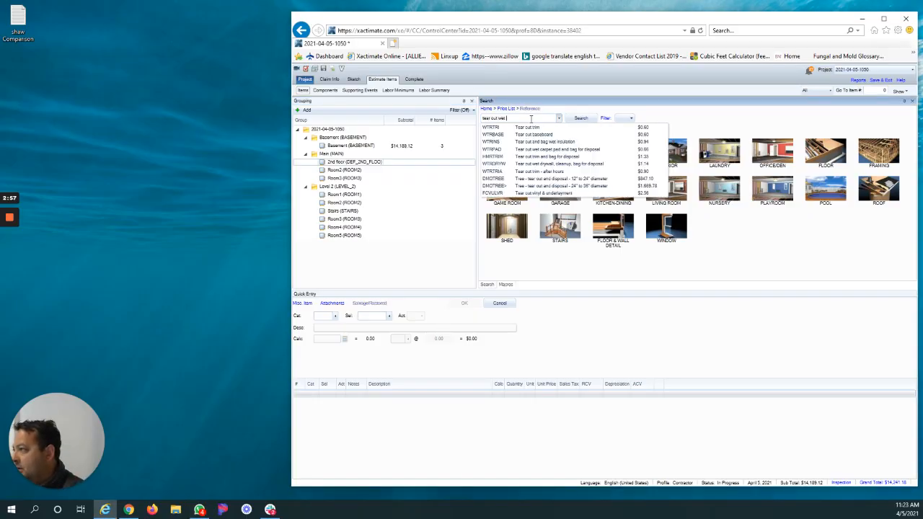
text(drywall)
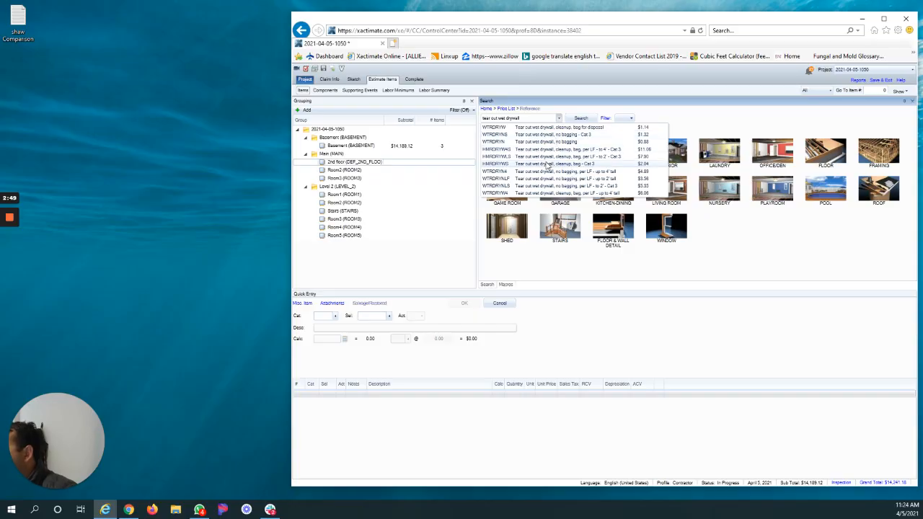
click(545, 164)
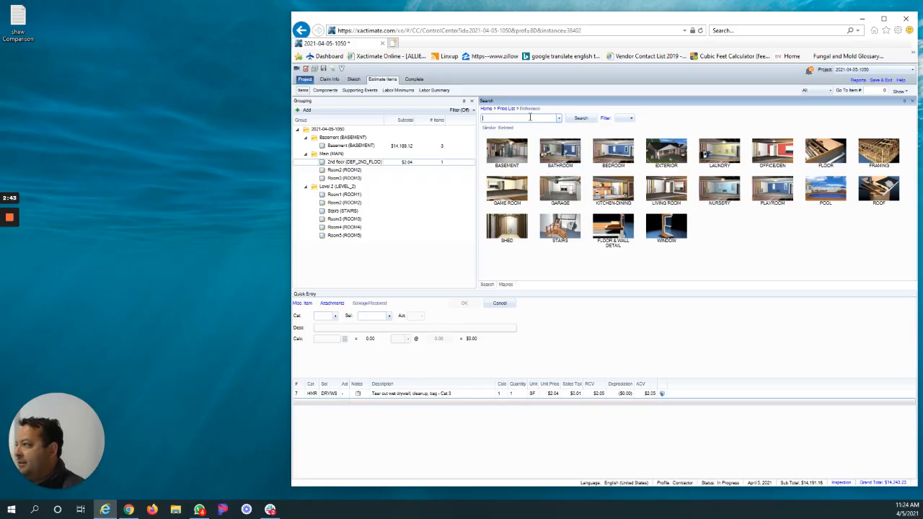
Add the line item "Tear out and bag wet insulation - Category 3 water" to the 2nd floor room.
text(tear out)
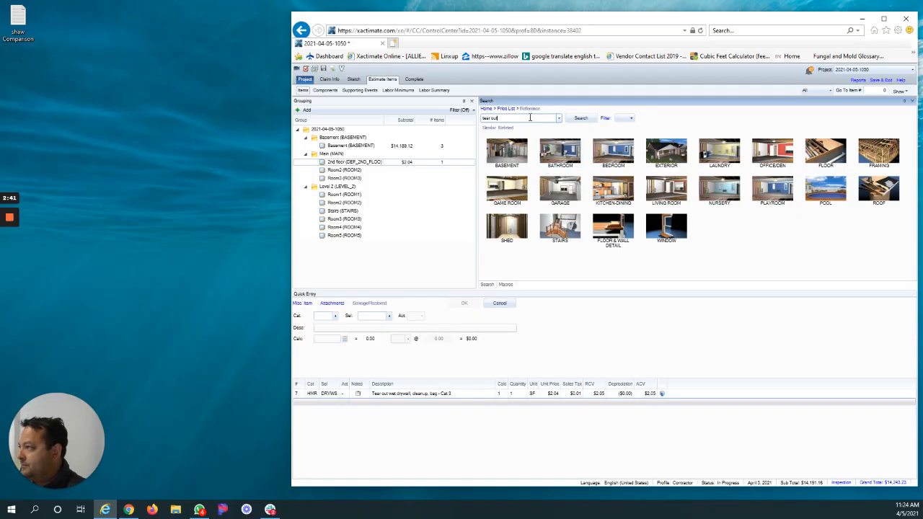
text( wet insulation)
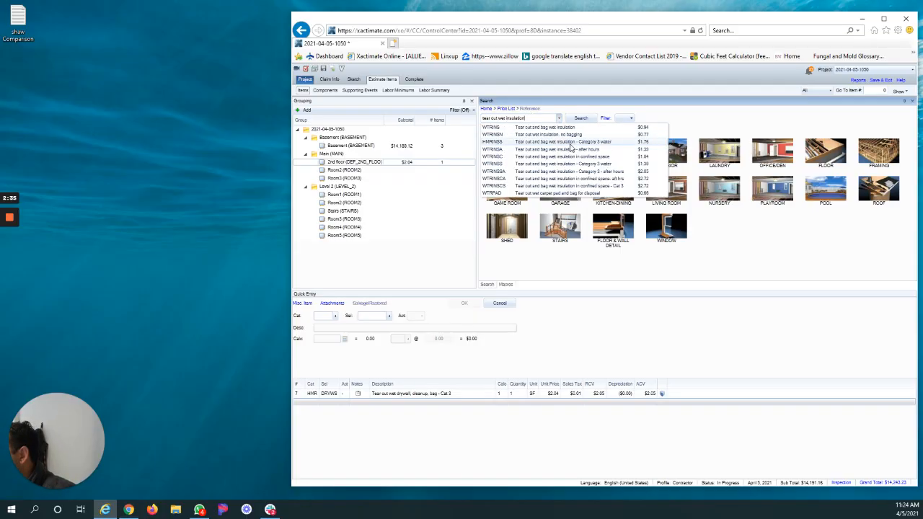
click(570, 142)
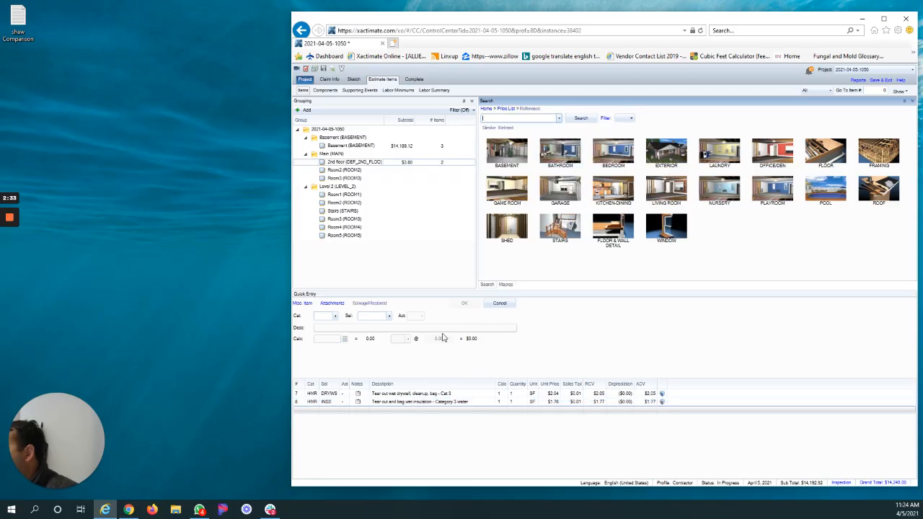
click(297, 394)
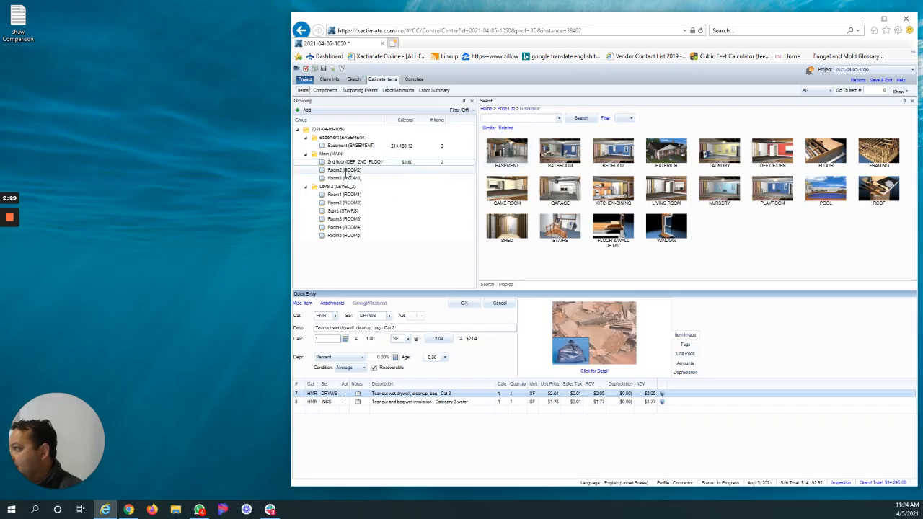
Add the wet carpet pad tear-out with bagging (WTR PAD) and the wet non-salvageable carpet tear-out (WTR FCC) to the 2nd floor room.
click(490, 117)
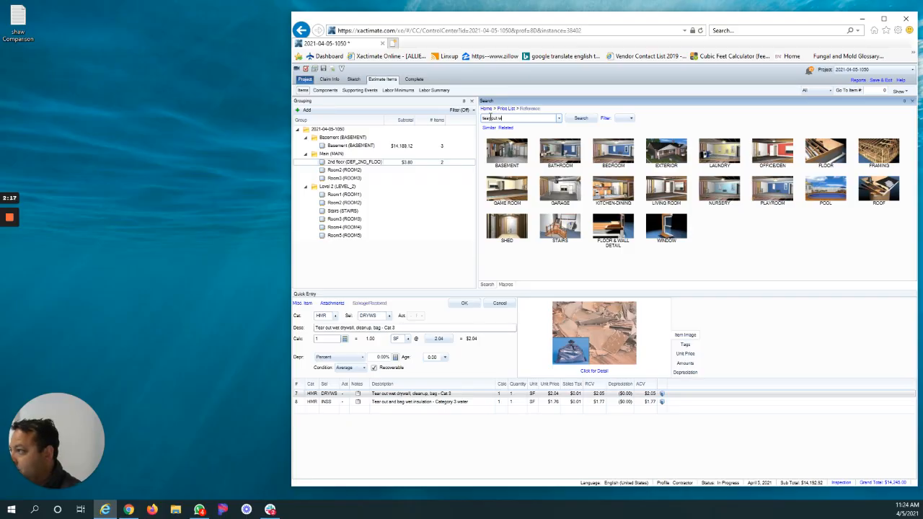
text(et)
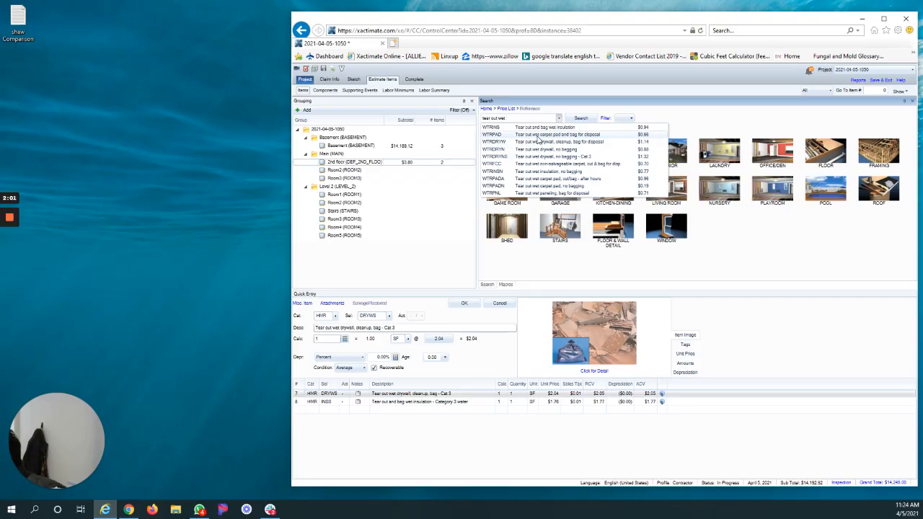
click(537, 135)
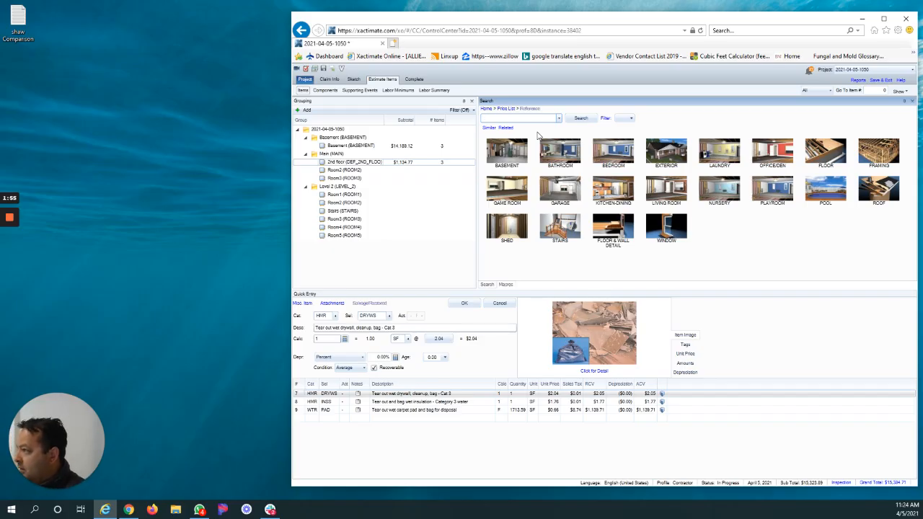
text(tear out wet cel)
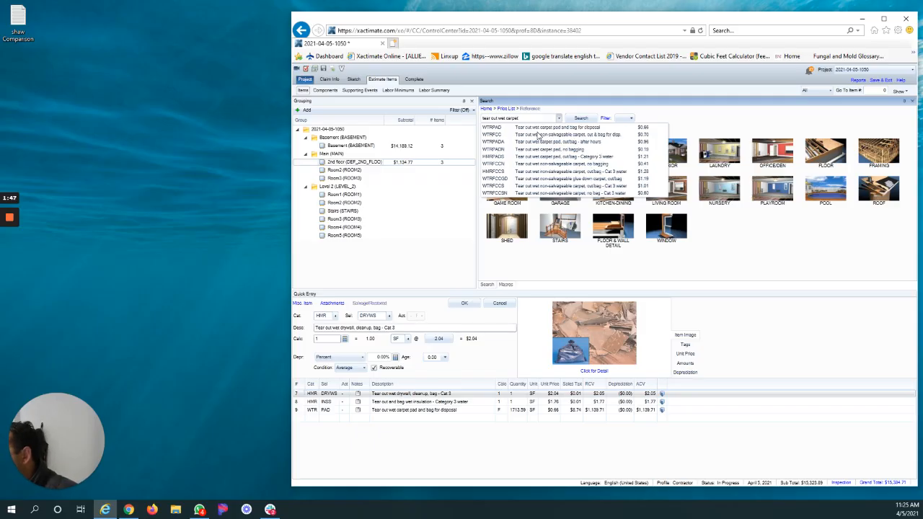
click(537, 135)
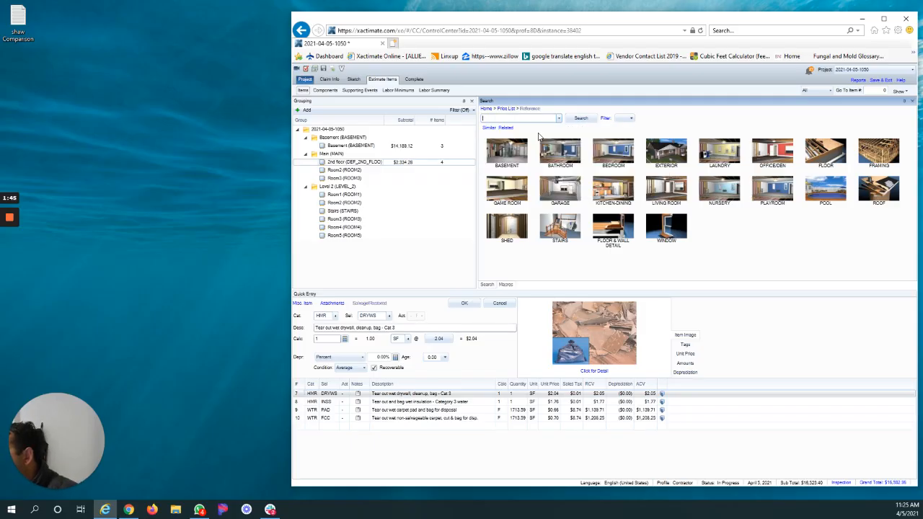
Add the line item "Tear out baseboard and bag for disposal" (HMR BASEB) to the 2nd floor room.
text(tear out baseboard)
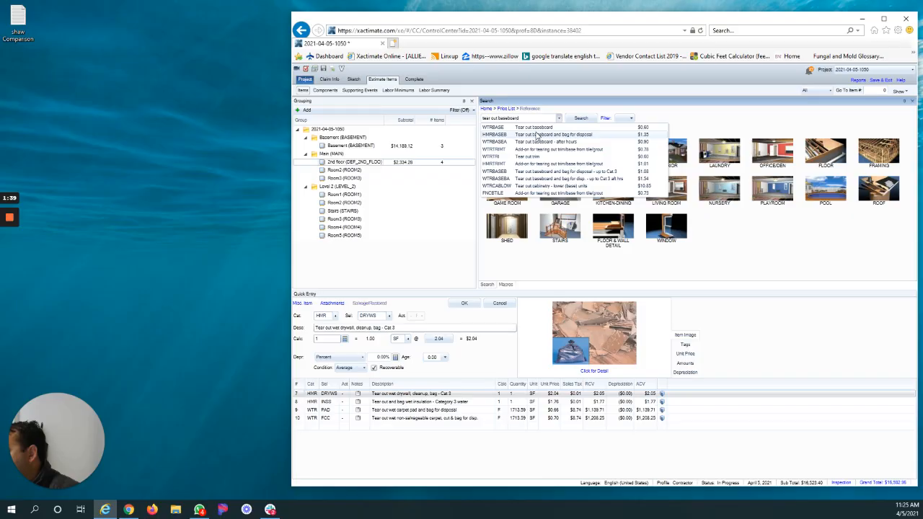
click(538, 137)
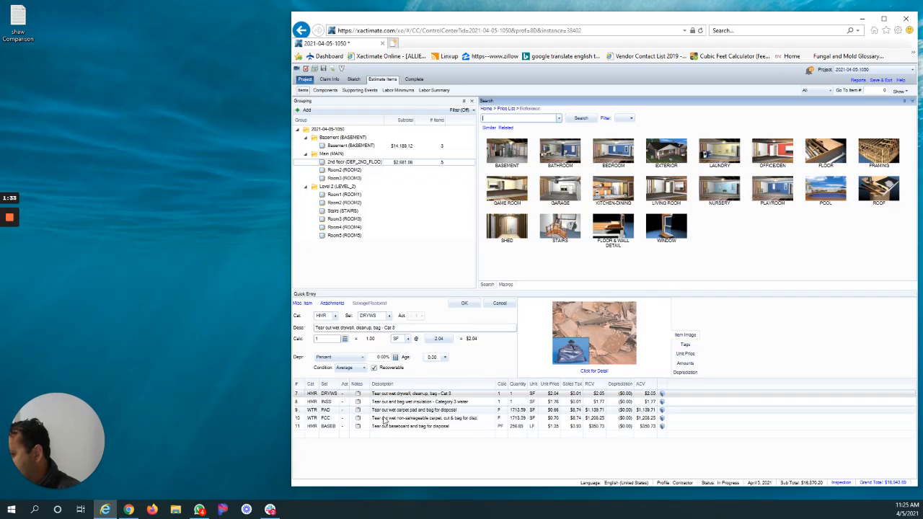
Add a second "Tear out baseboard and bag for disposal" line item with calculation PF*2 to the 2nd floor room, accepting the duplicate.
click(297, 396)
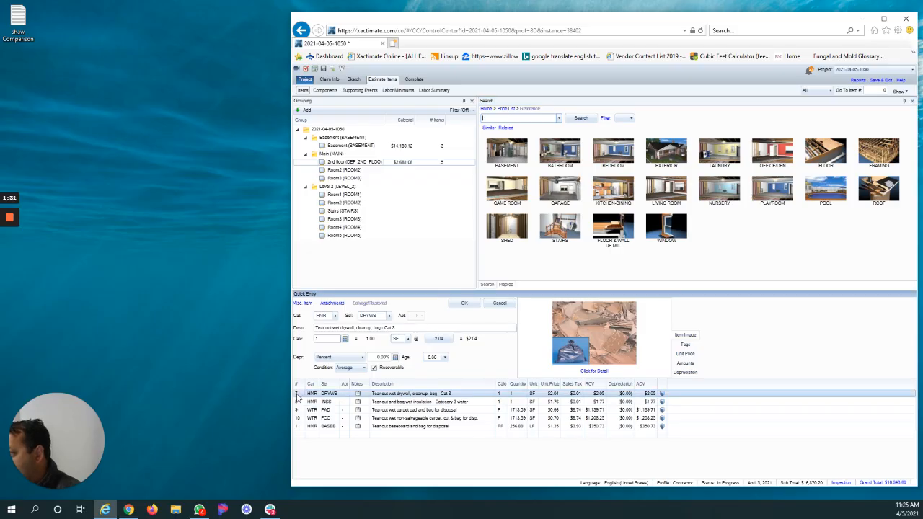
click(332, 340)
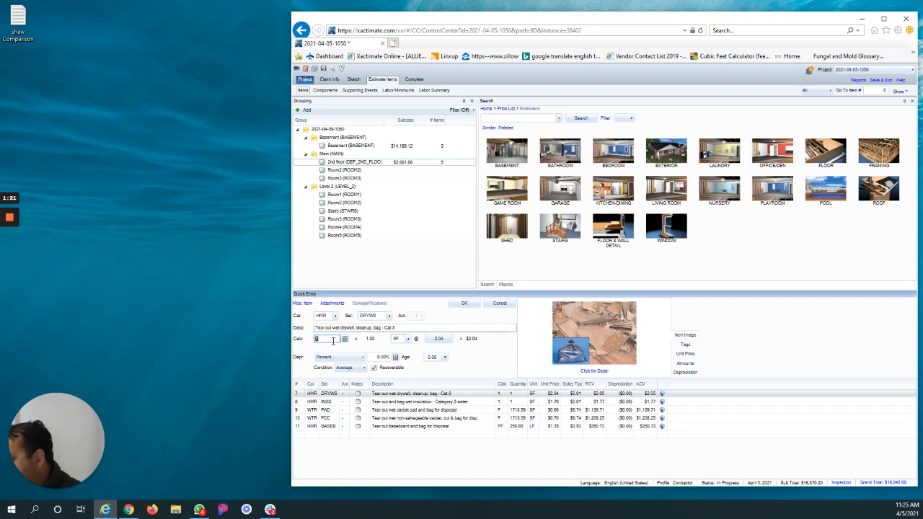
key(Up)
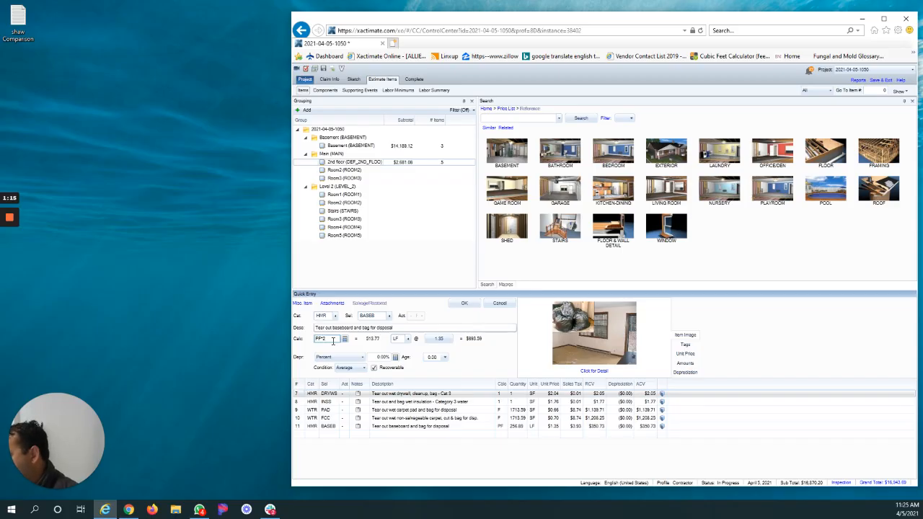
key(Return)
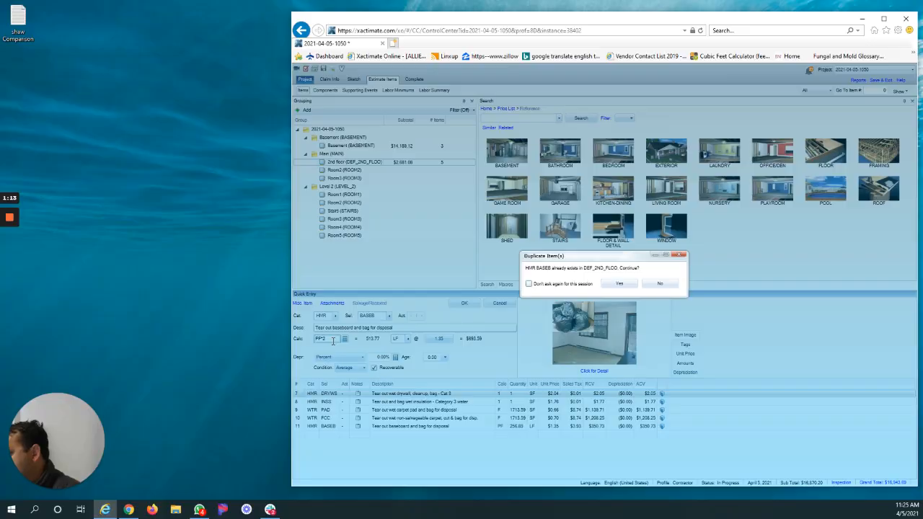
click(628, 285)
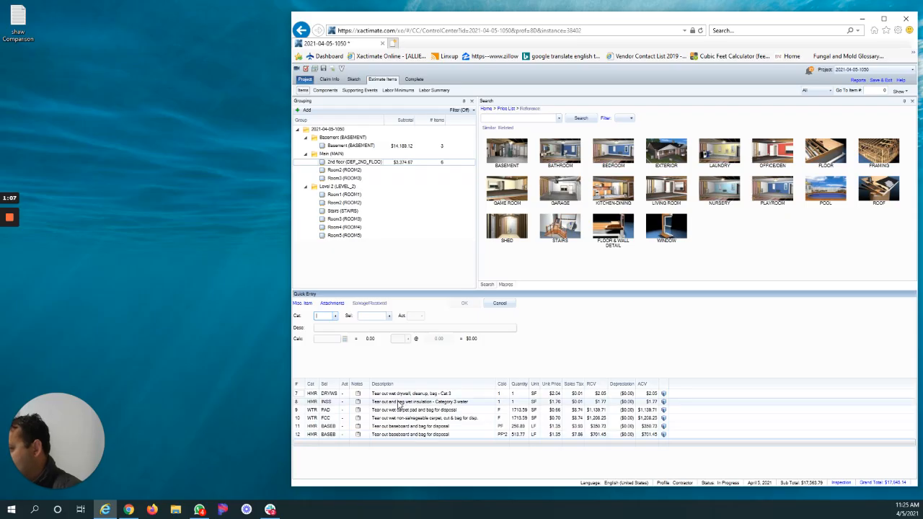
Delete the original baseboard tear-out line item from the 2nd floor room and set the remaining one's calculation to PF.
click(299, 426)
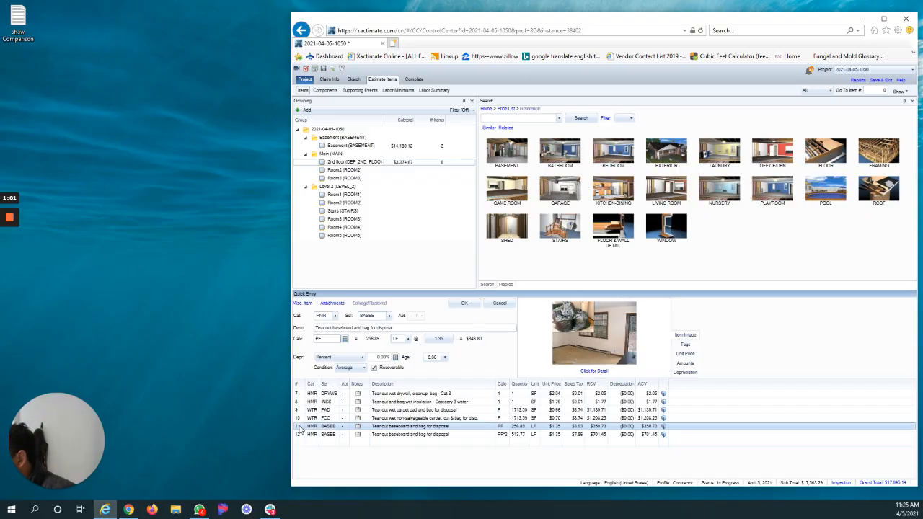
key(Delete)
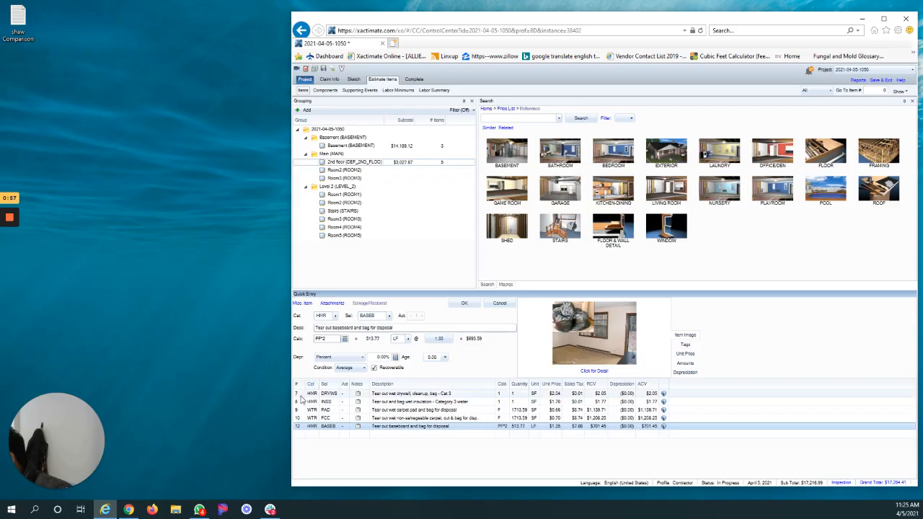
click(301, 396)
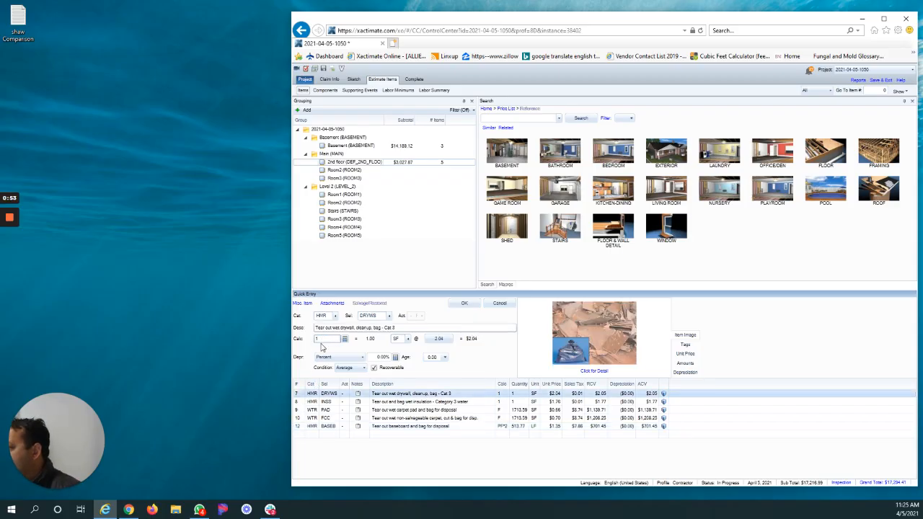
click(300, 426)
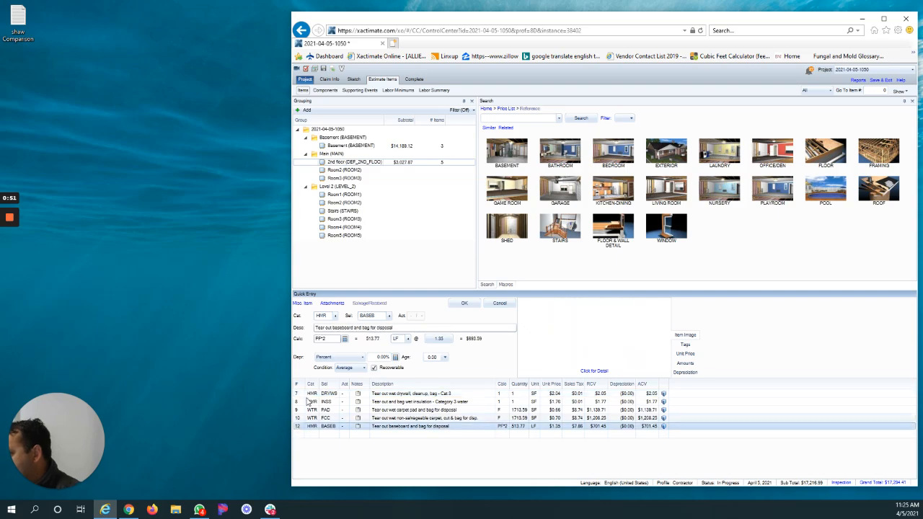
click(329, 340)
click(329, 340)
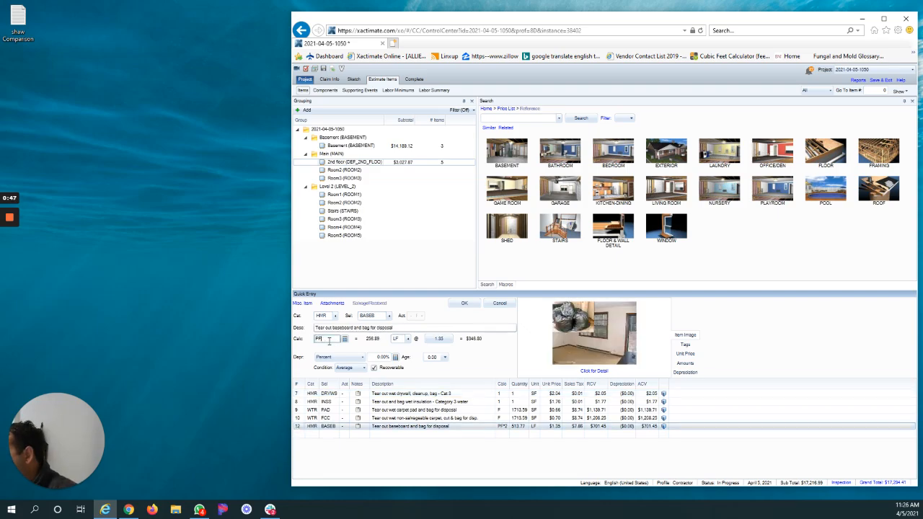
click(465, 304)
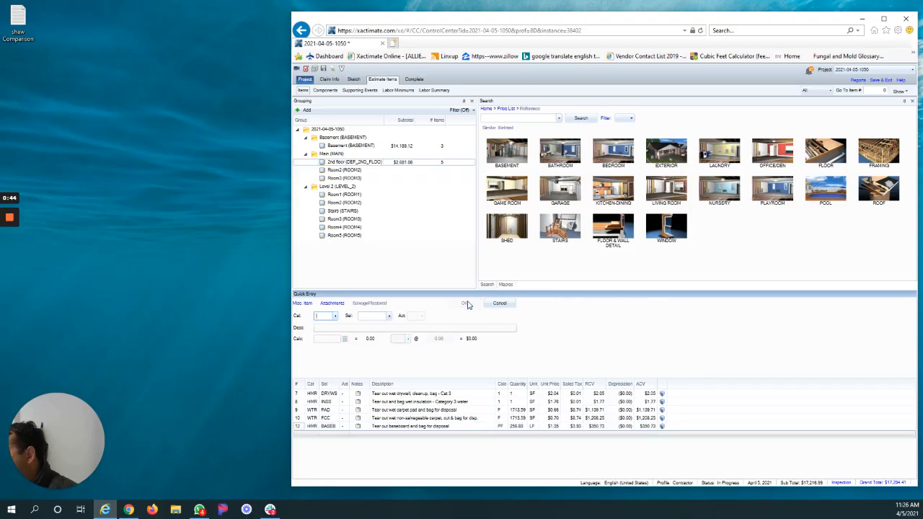
Set the calculation of the Category 3 wet insulation tear-out line item in the 2nd floor room to PF*2.
click(298, 420)
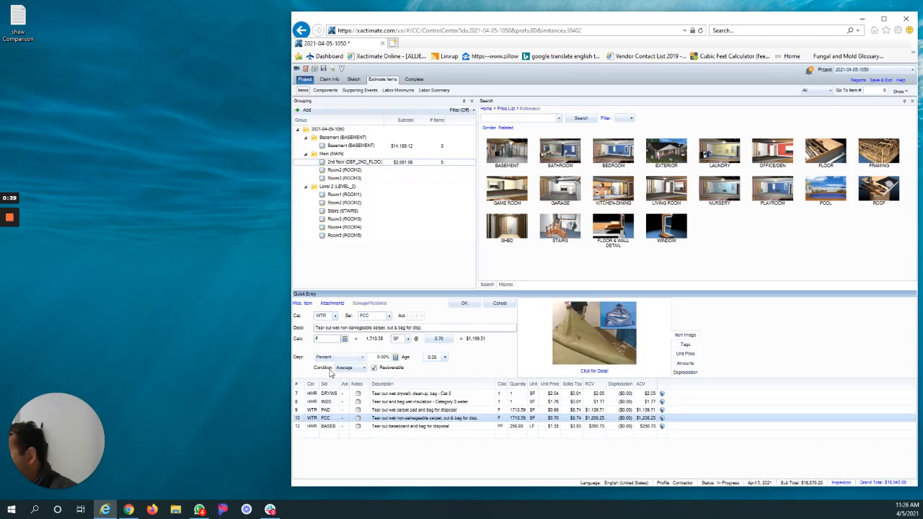
click(301, 403)
click(334, 339)
text(PF)
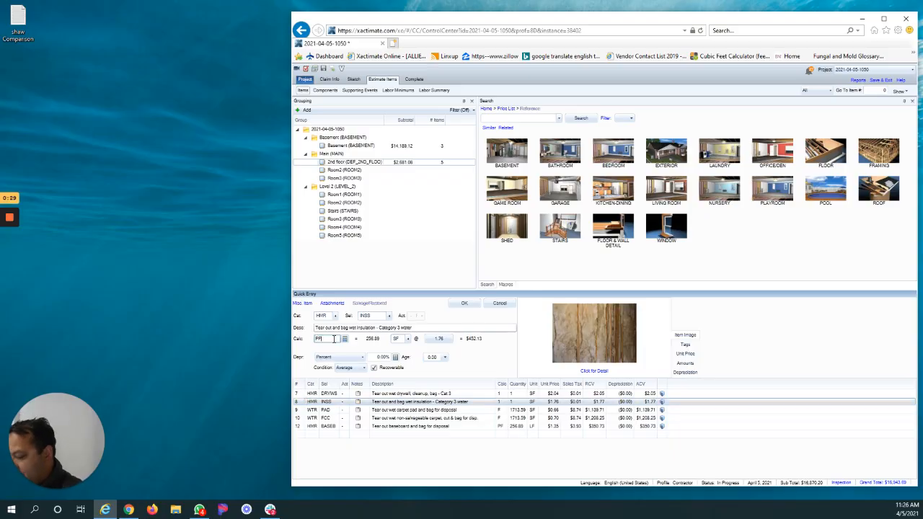
text(*2)
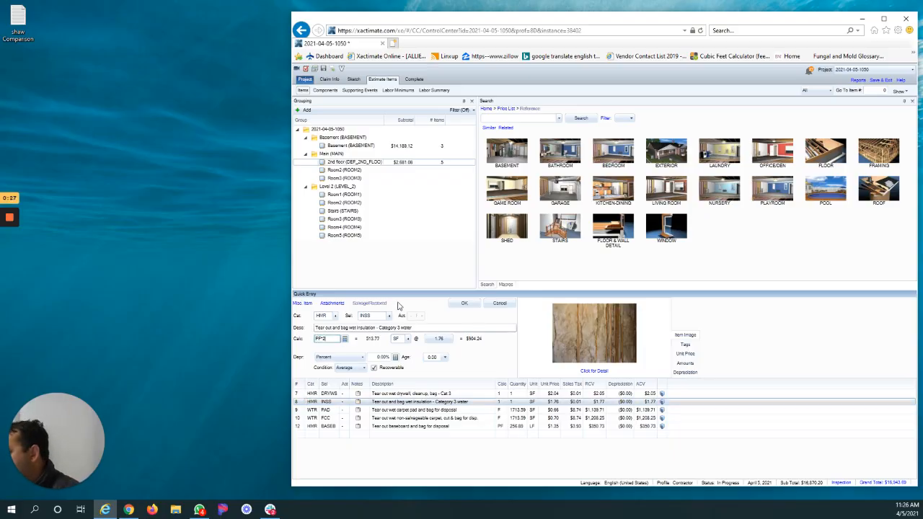
click(465, 302)
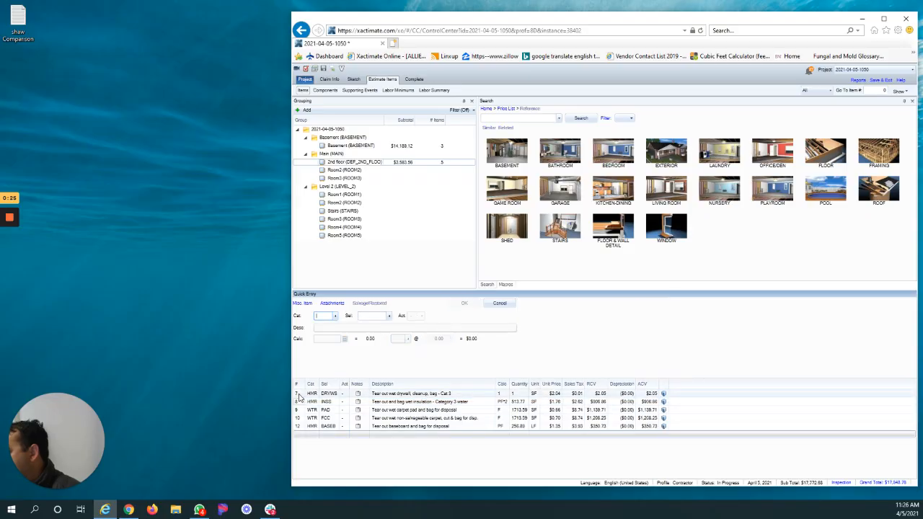
Set the calculation of the Cat 3 wet drywall tear-out line item in the 2nd floor room to PF*2.
click(311, 394)
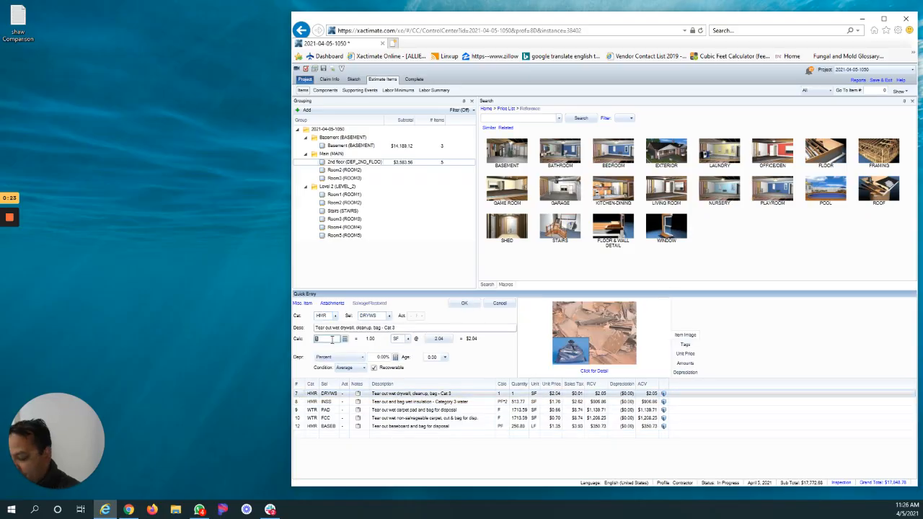
text(PF)
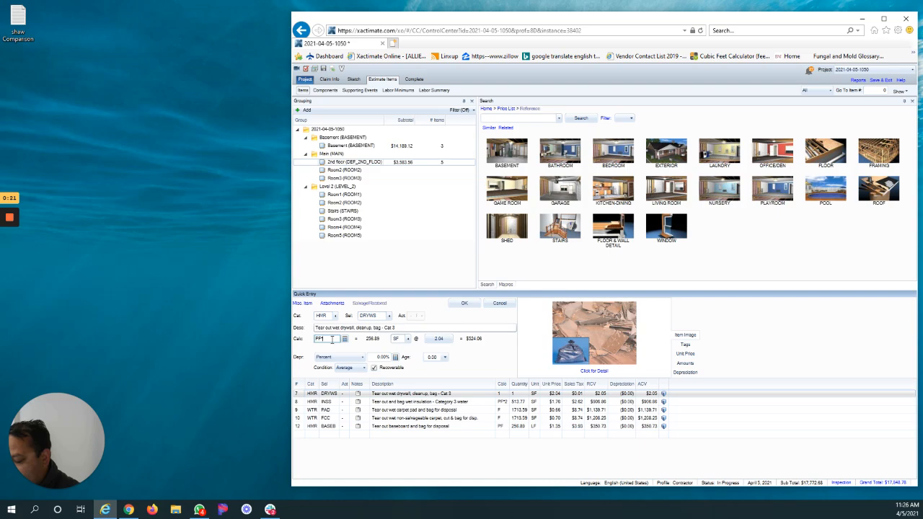
text(*2)
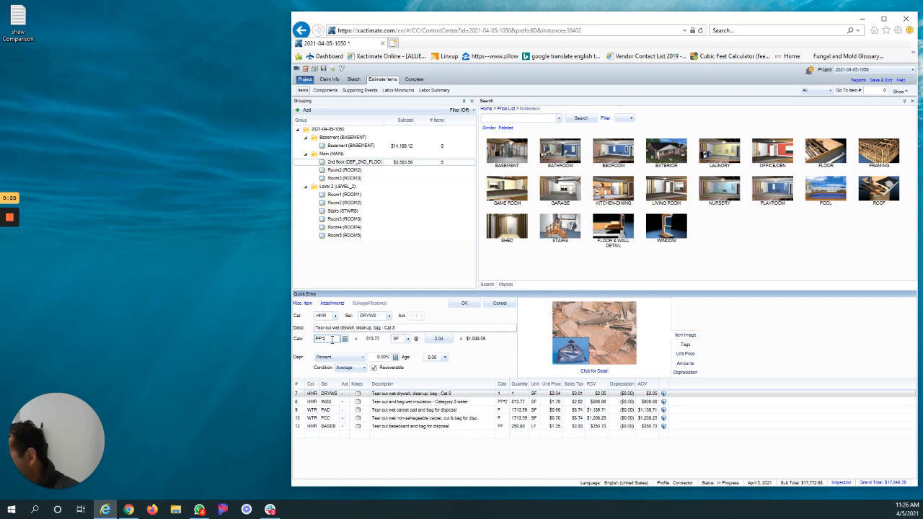
click(463, 303)
Copy all five tear-out line items of the 2nd floor room: drywall, insulation, carpet pad, carpet and baseboard.
click(301, 426)
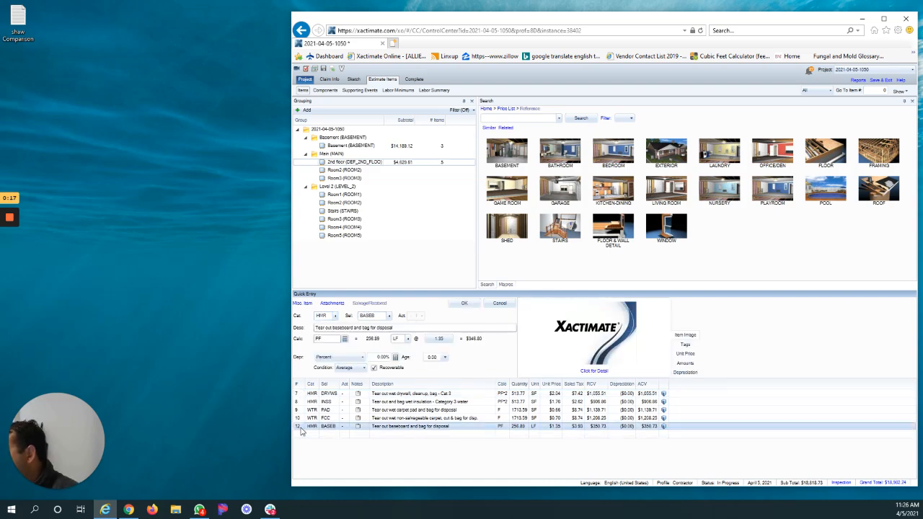
ctrl+click(302, 418)
ctrl+click(301, 410)
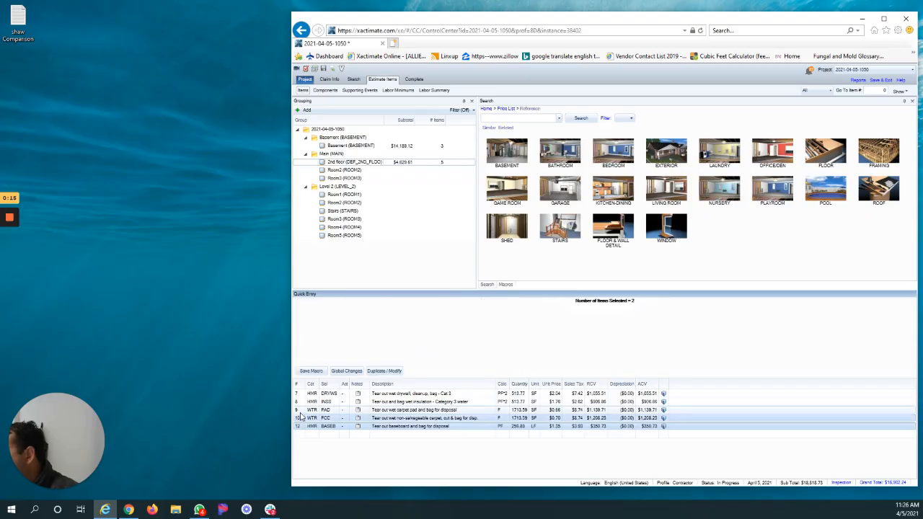
ctrl+click(302, 401)
ctrl+click(300, 394)
right_click(302, 393)
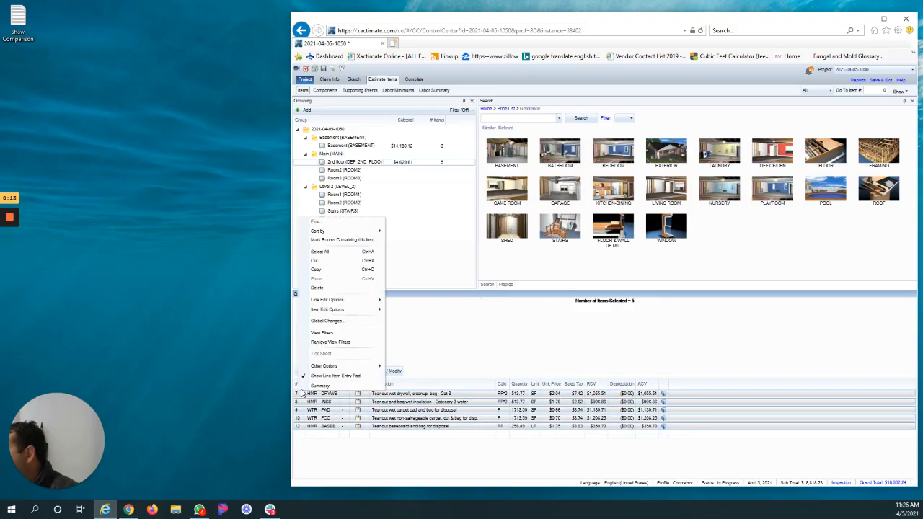
click(318, 270)
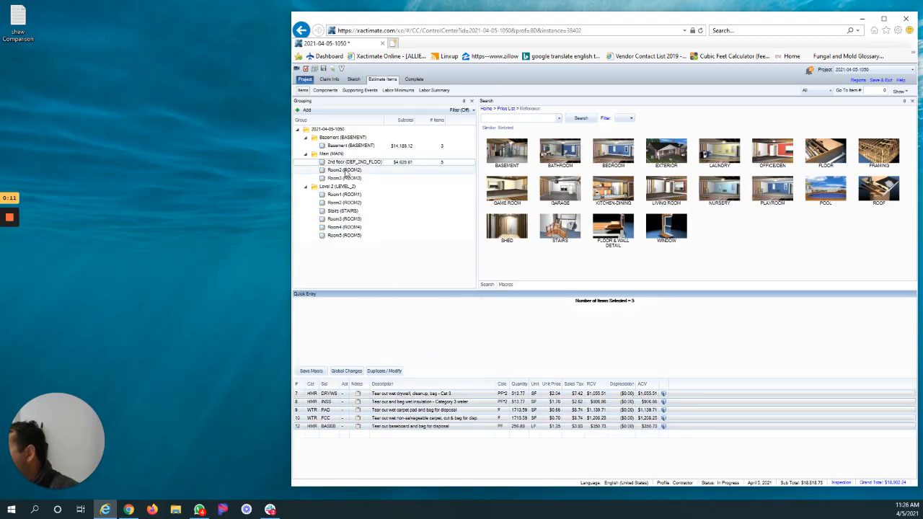
Paste the copied tear-out line items into Room2 and Room3 on the Main level.
right_click(353, 171)
click(360, 192)
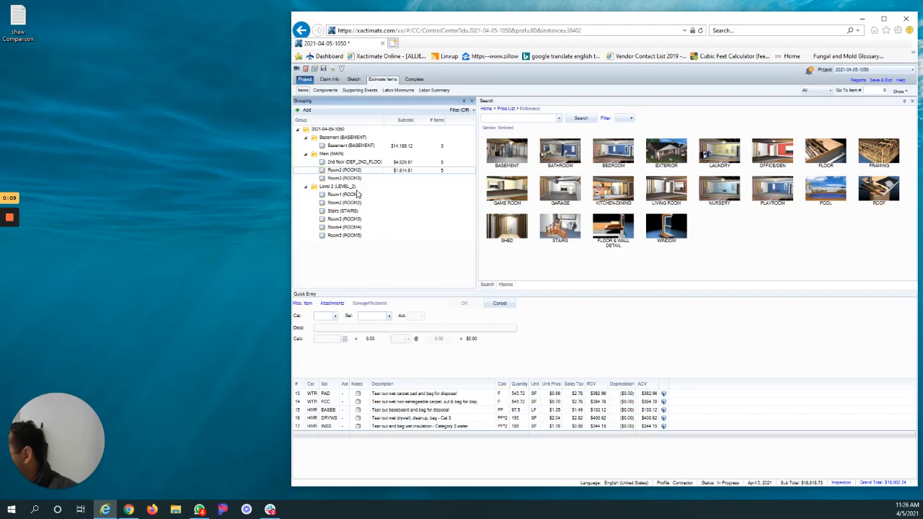
right_click(350, 181)
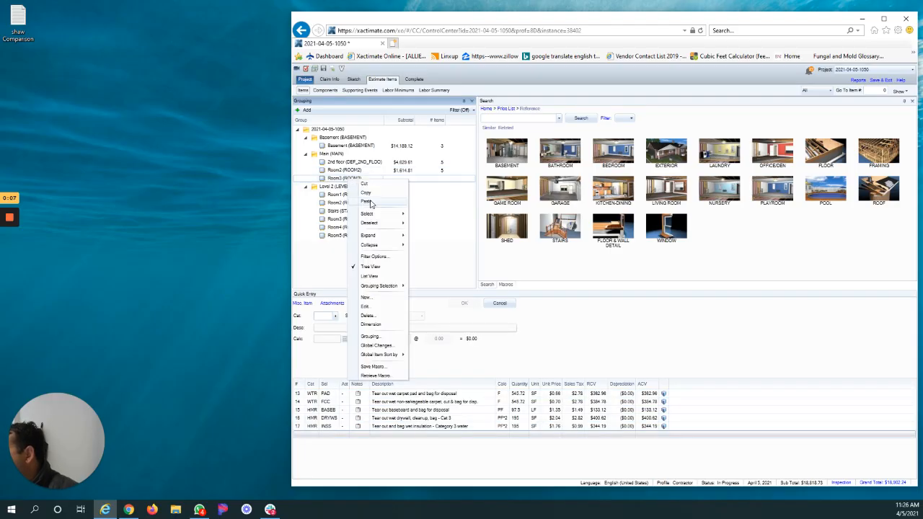
click(370, 205)
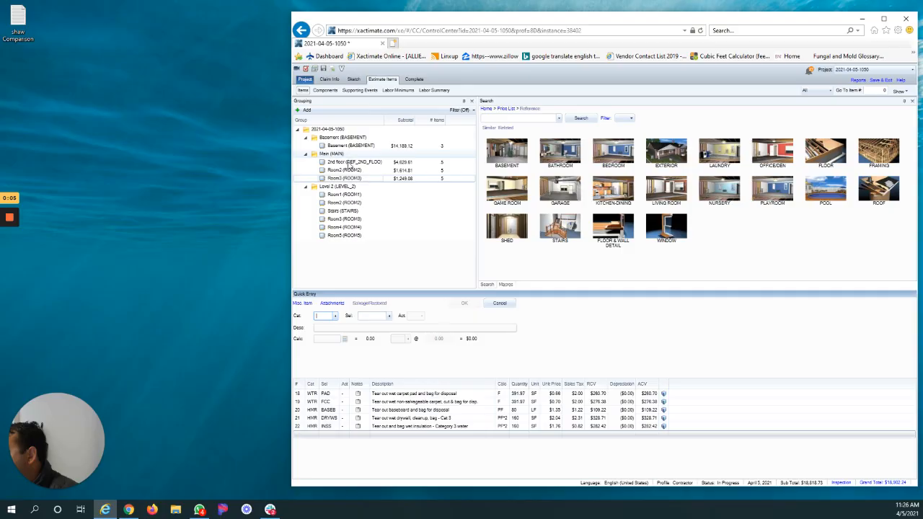